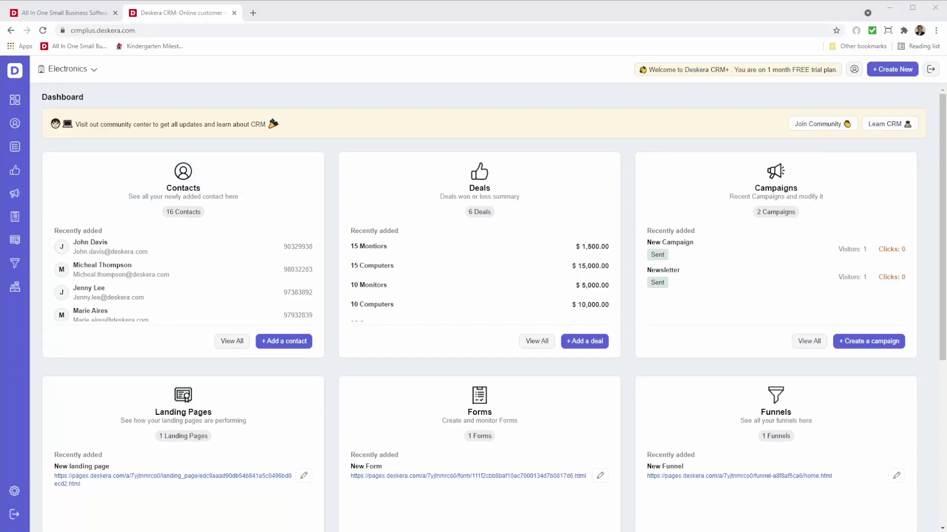
Step: Open the Deals board to see the Default Pipeline stages, Qualified to Buy through Closed Lost
{"action": "left_click", "coordinate": [15, 170]}
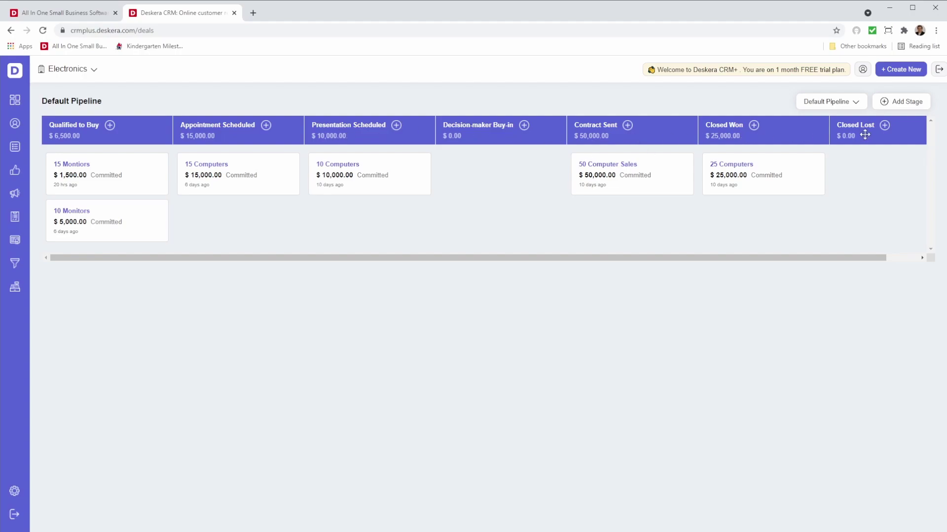
Step: Create a 'Negotiation' stage and position it between Presentation Scheduled and Decision-maker Buy-in
{"action": "left_click", "coordinate": [907, 101]}
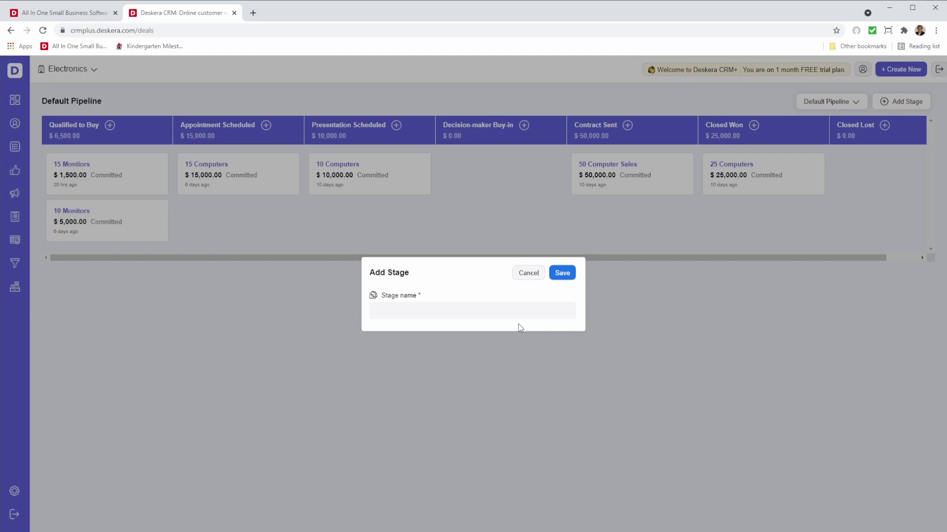
{"action": "left_click", "coordinate": [386, 308]}
{"action": "type", "text": "Negotiation"}
{"action": "left_click", "coordinate": [562, 273]}
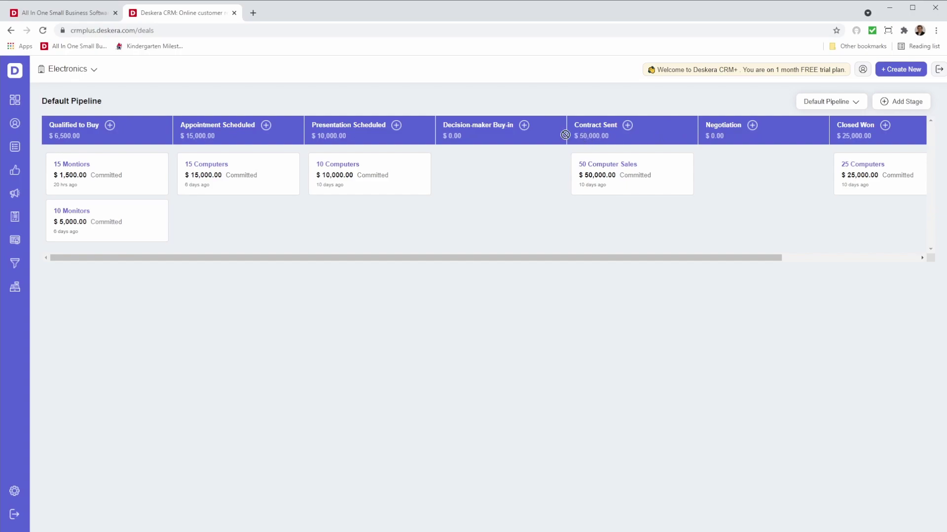
{"action": "left_click_drag", "start_coordinate": [563, 139], "coordinate": [568, 142]}
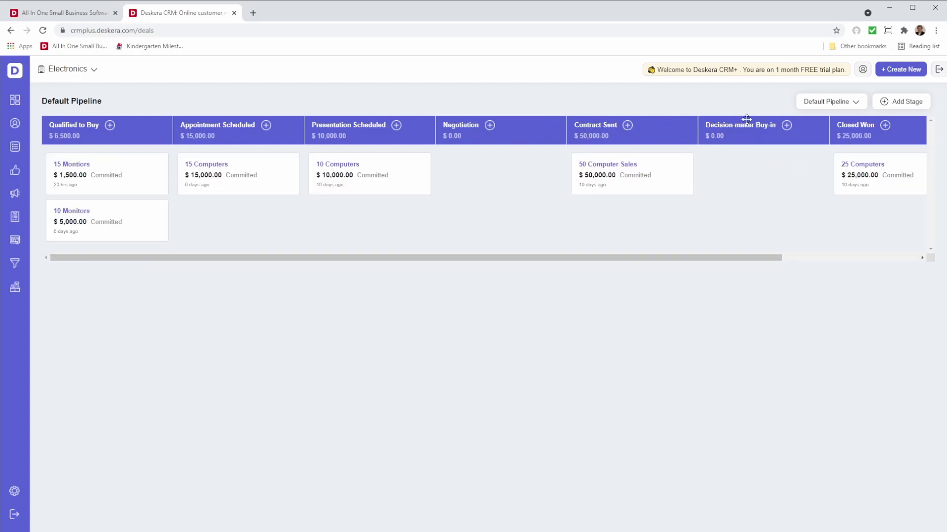
{"action": "left_click_drag", "start_coordinate": [575, 128], "coordinate": [593, 178]}
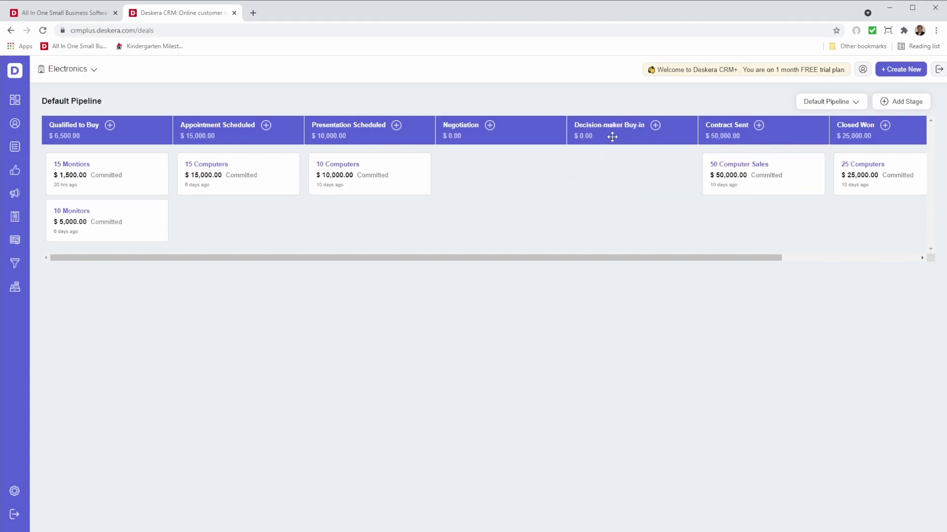
Step: Add a pipeline named 'Sales Pipeline' from the pipeline dropdown
{"action": "left_click", "coordinate": [821, 103]}
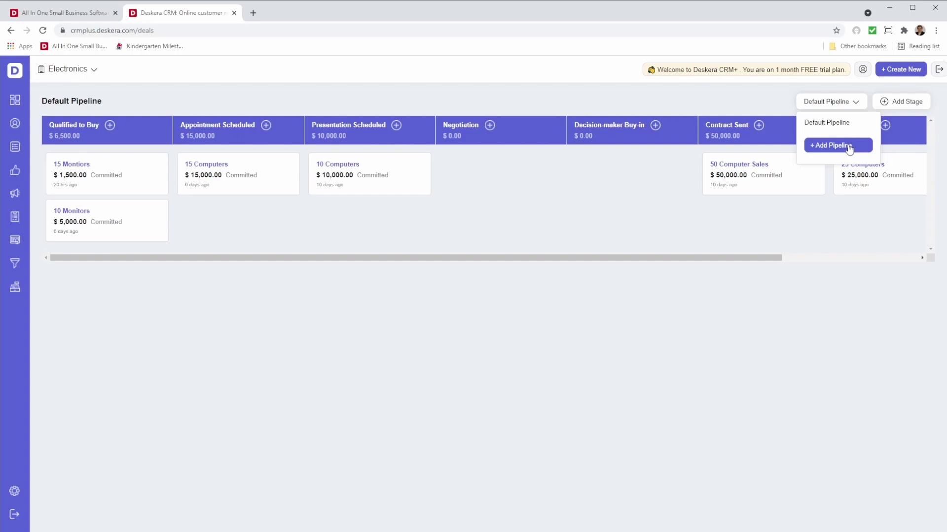
{"action": "left_click", "coordinate": [837, 145]}
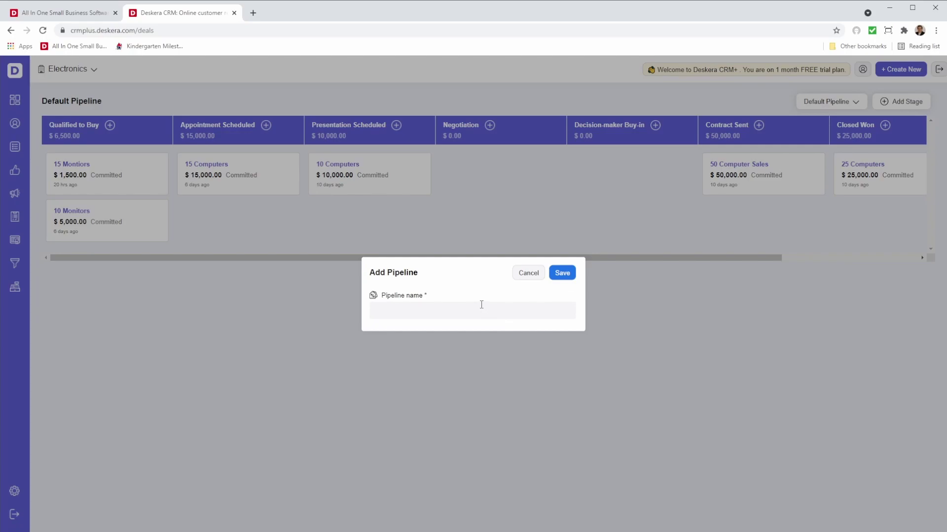
{"action": "type", "text": "Sales Pip"}
{"action": "type", "text": "eline"}
{"action": "left_click", "coordinate": [562, 273]}
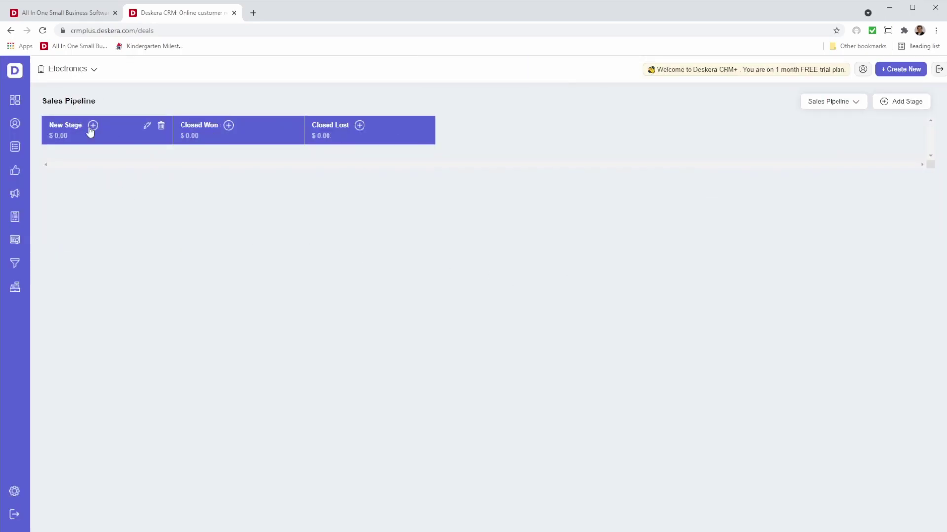
Step: Change the Sales Pipeline's 'New Stage' name to 'New Opportunity'
{"action": "left_click", "coordinate": [148, 128]}
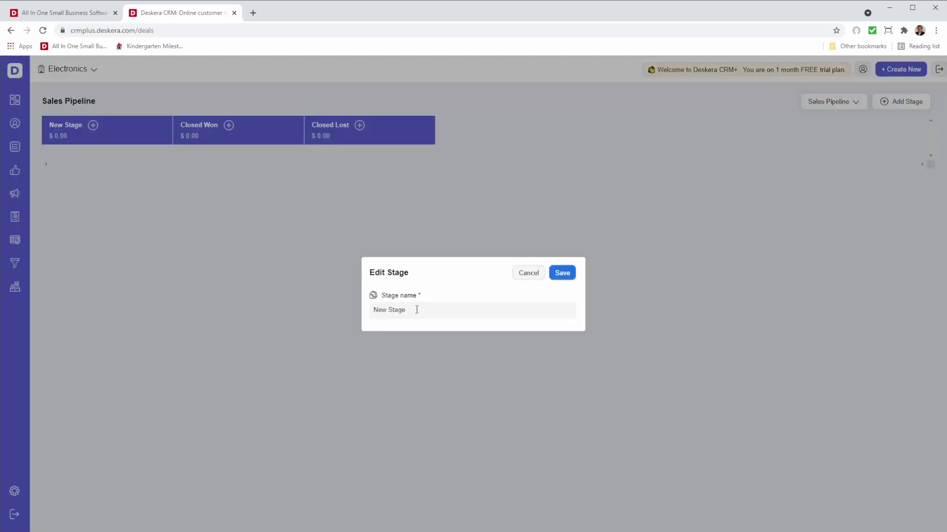
{"action": "key", "text": "BackSpace"}
{"action": "key", "text": "BackSpace"}
{"action": "key", "text": "BackSpace"}
{"action": "key", "text": "BackSpace"}
{"action": "key", "text": "BackSpace"}
{"action": "type", "text": "O"}
{"action": "type", "text": "pportunity"}
{"action": "left_click", "coordinate": [562, 273]}
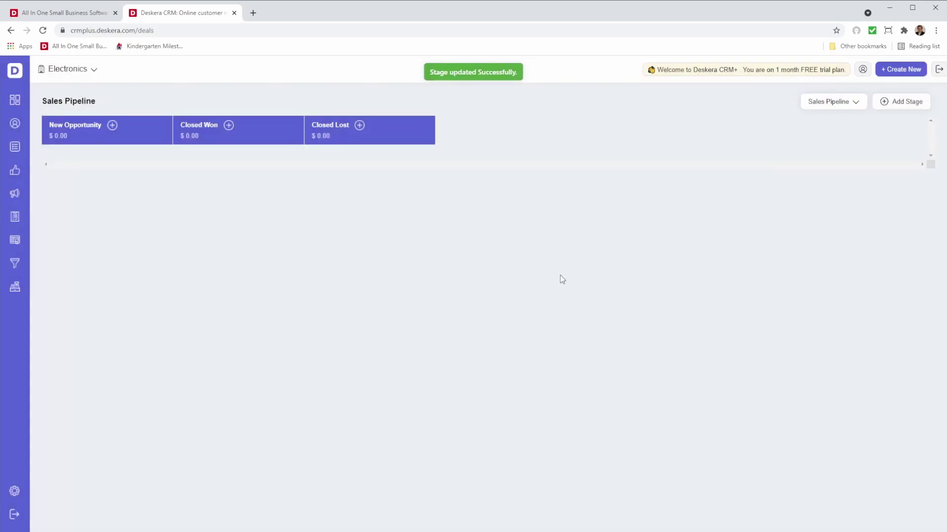
Step: Create a 'Gather Information' stage, then a 'Submit Proposal' stage, in the Sales Pipeline
{"action": "left_click", "coordinate": [906, 104]}
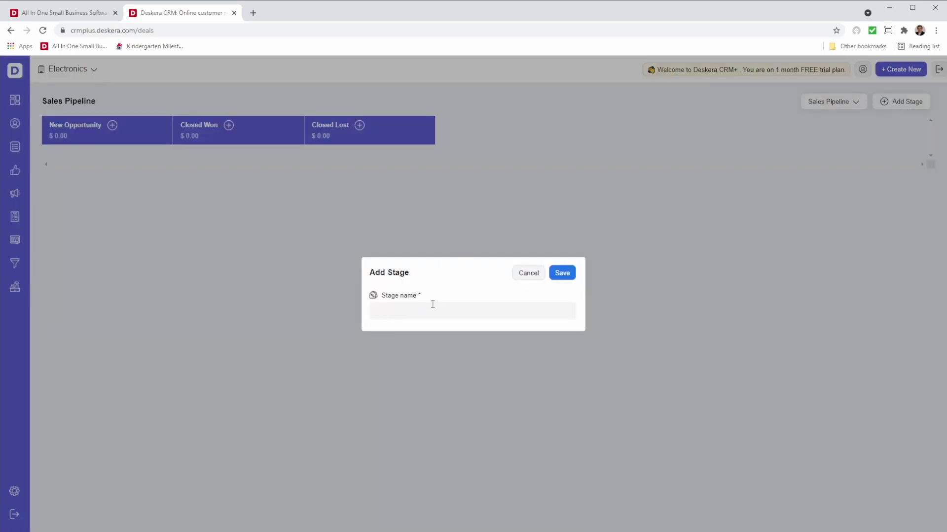
{"action": "type", "text": "Gather In"}
{"action": "type", "text": "formation"}
{"action": "left_click", "coordinate": [562, 273]}
{"action": "left_click", "coordinate": [906, 102]}
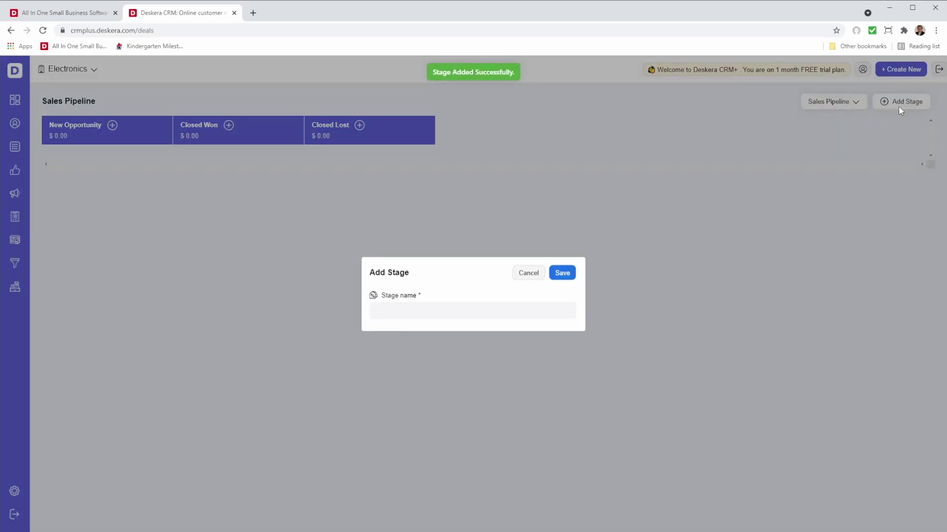
{"action": "left_click", "coordinate": [506, 310]}
{"action": "type", "text": "Submit Proposal"}
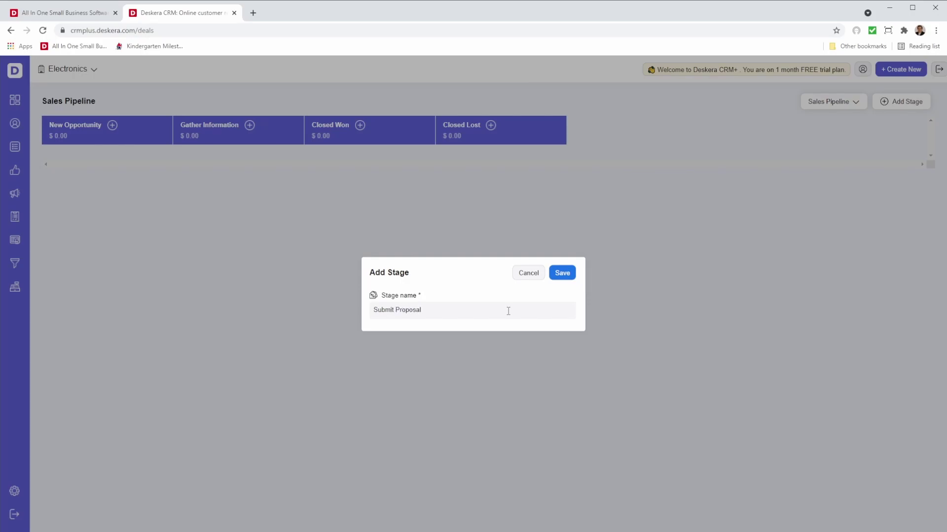
{"action": "left_click", "coordinate": [562, 273]}
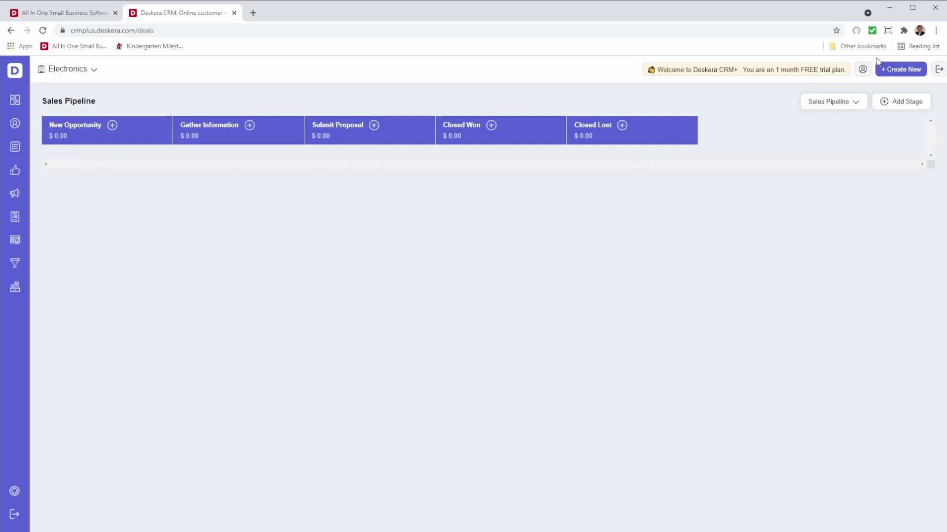
Step: Start the 200 Monitors deal: closing 31 Aug 2021, amount 20000, deal date 29 July 2021
{"action": "left_click", "coordinate": [901, 69]}
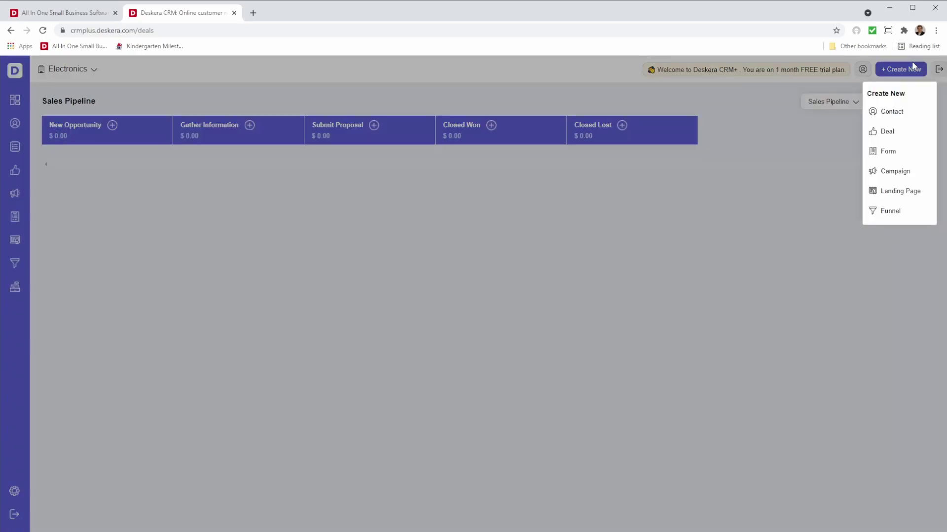
{"action": "left_click", "coordinate": [887, 132]}
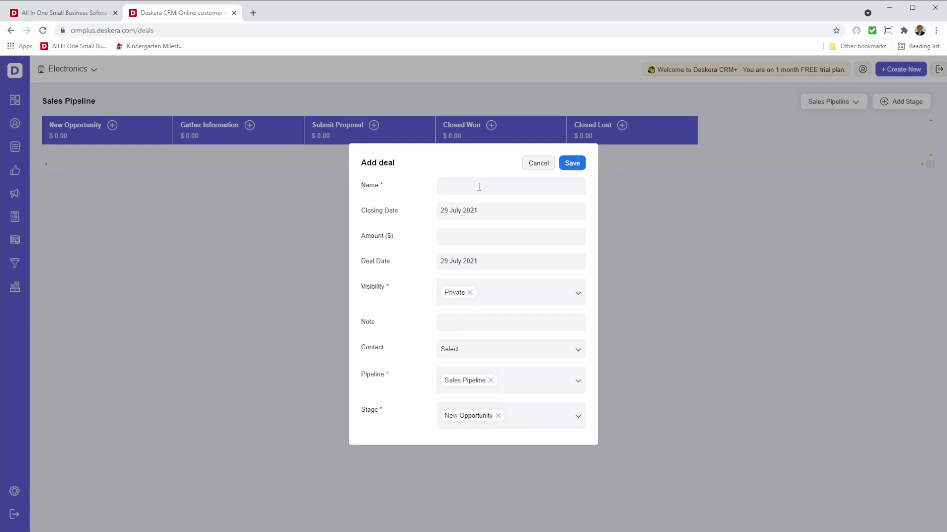
{"action": "type", "text": "200 Monitors"}
{"action": "left_click", "coordinate": [481, 210]}
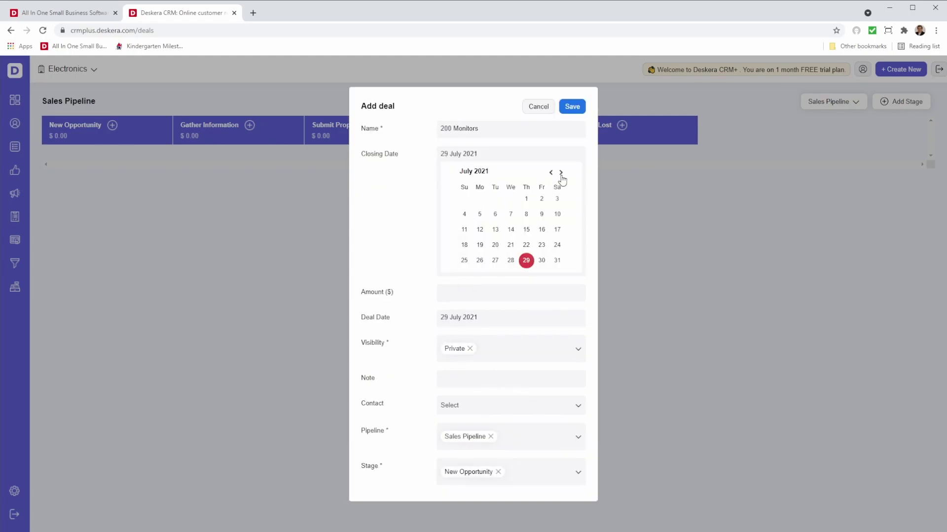
{"action": "left_click", "coordinate": [561, 176]}
{"action": "left_click", "coordinate": [496, 261]}
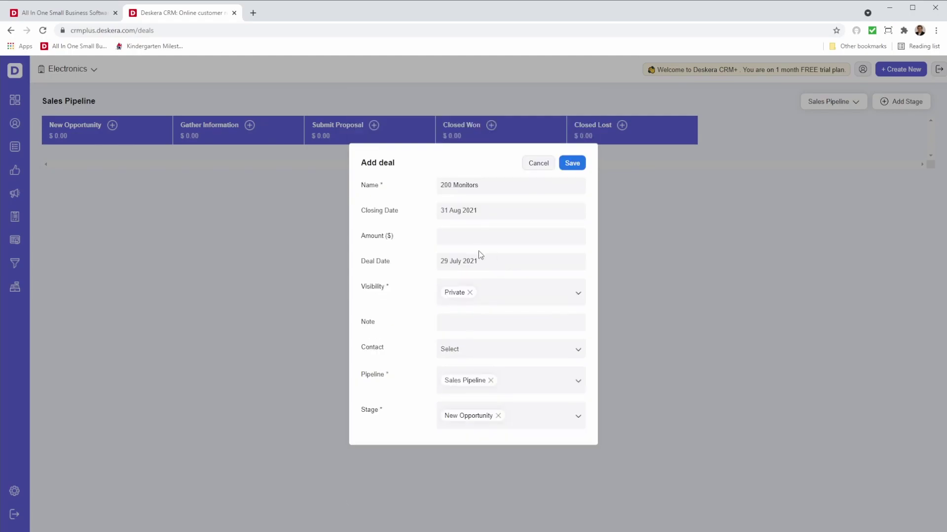
{"action": "type", "text": "20000"}
{"action": "left_click", "coordinate": [463, 261]}
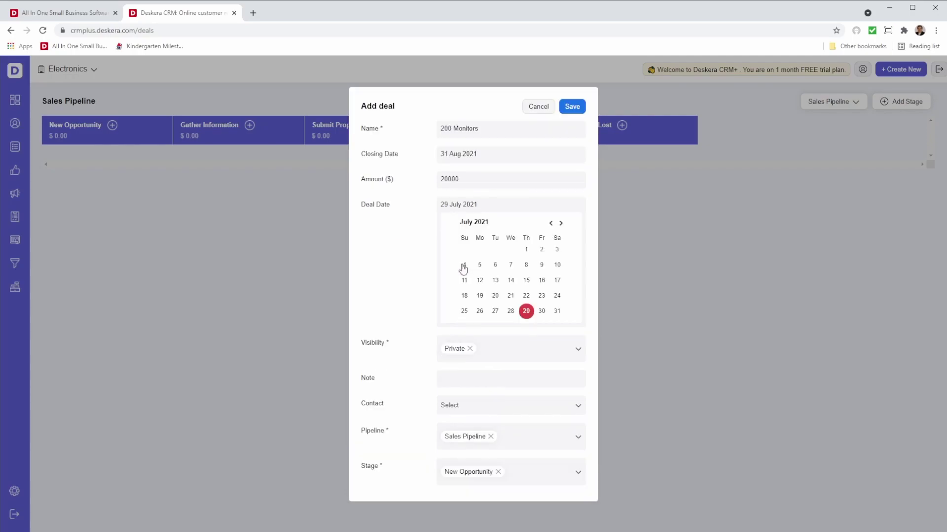
{"action": "left_click", "coordinate": [526, 311]}
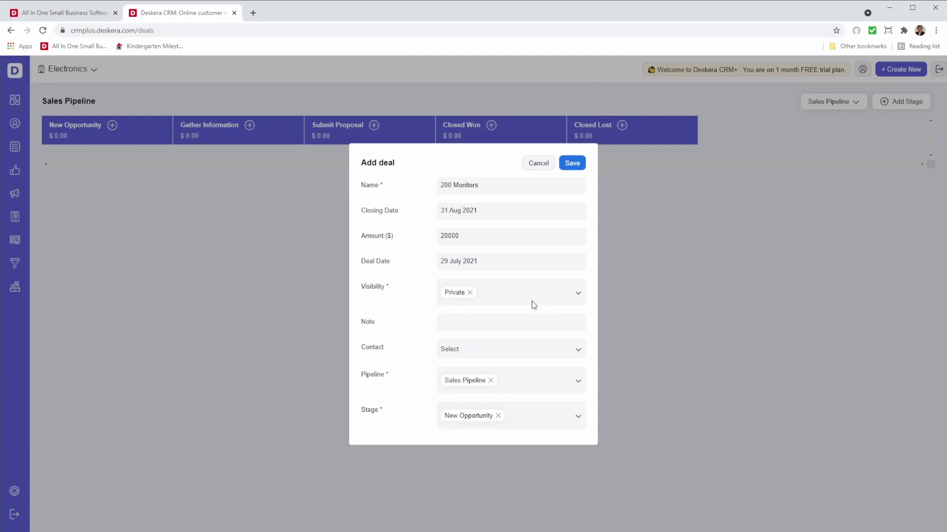
{"action": "left_click", "coordinate": [532, 295]}
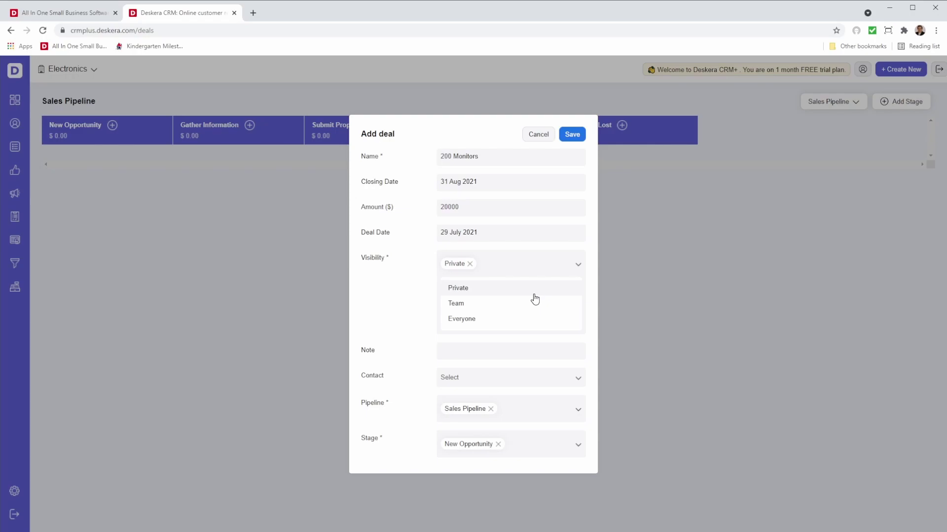
{"action": "left_click", "coordinate": [534, 299]}
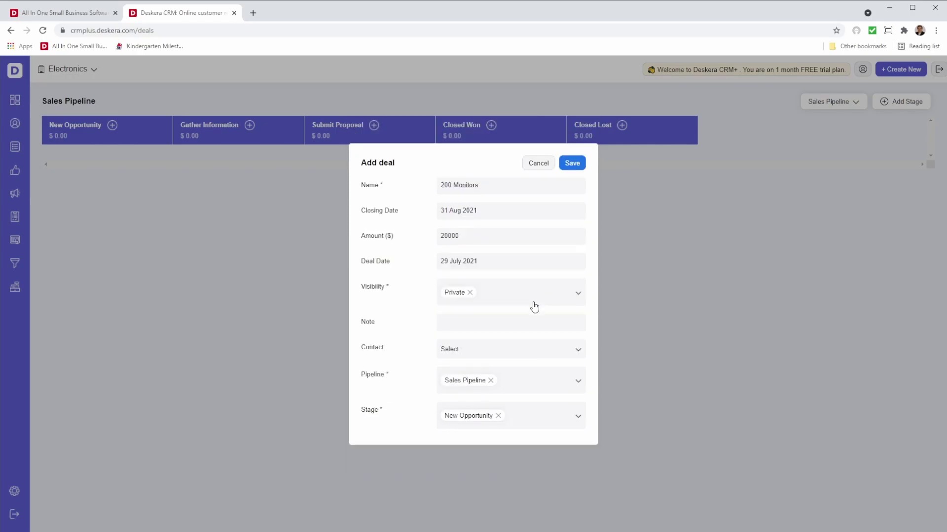
Step: Write the deal's note and link a contact to the deal
{"action": "left_click", "coordinate": [528, 324]}
{"action": "type", "text": "Le"}
{"action": "key", "text": "BackSpace"}
{"action": "key", "text": "BackSpace"}
{"action": "type", "text": "Lets wi"}
{"action": "type", "text": "n this o"}
{"action": "type", "text": "ne"}
{"action": "left_click", "coordinate": [503, 349]}
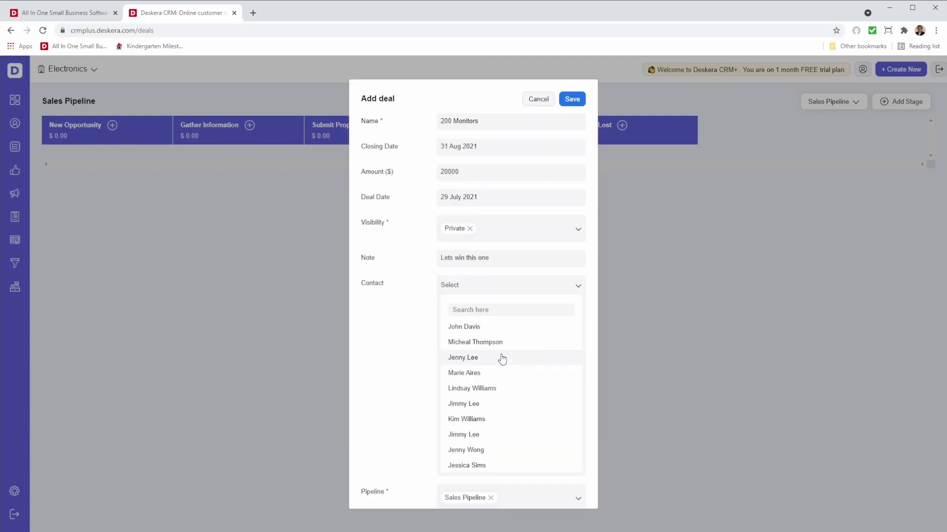
{"action": "left_click", "coordinate": [475, 342]}
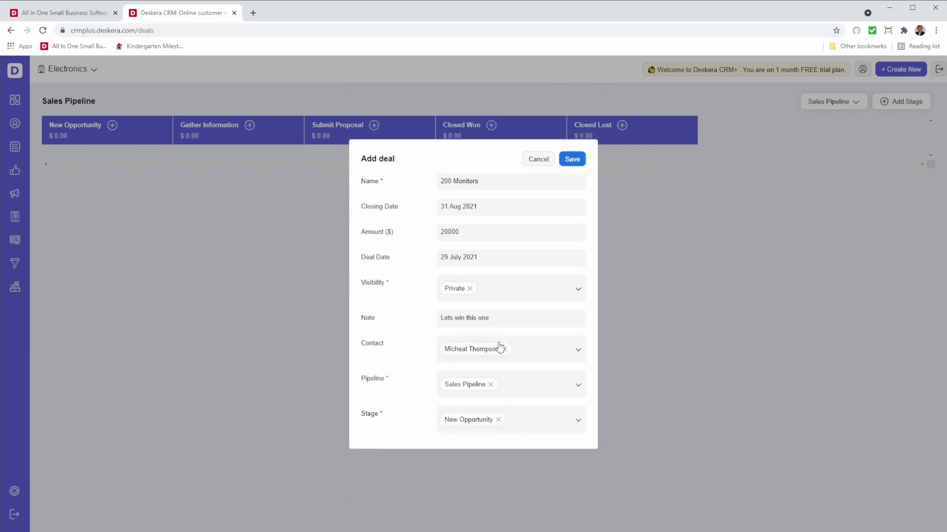
Step: Keep Sales Pipeline and the New Opportunity stage, then save the deal
{"action": "left_click", "coordinate": [507, 385]}
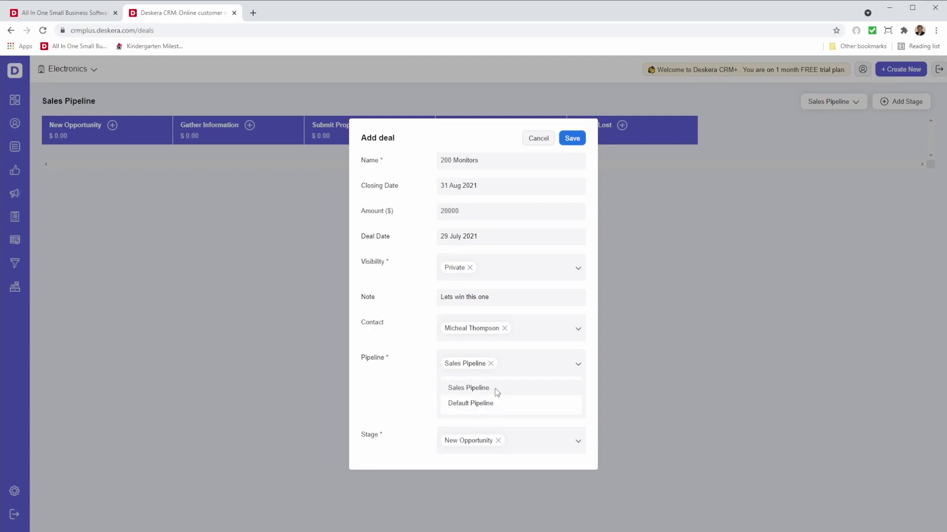
{"action": "left_click", "coordinate": [499, 406]}
{"action": "left_click", "coordinate": [522, 422]}
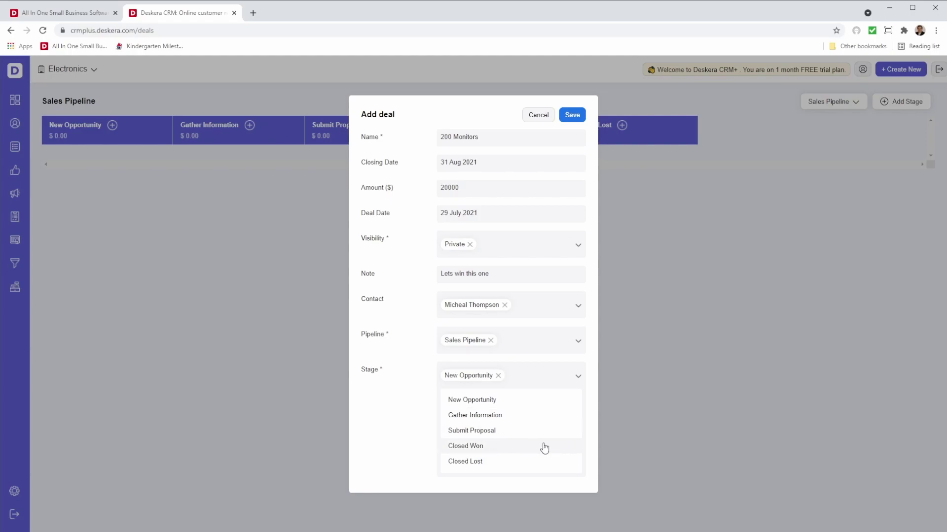
{"action": "left_click", "coordinate": [508, 399]}
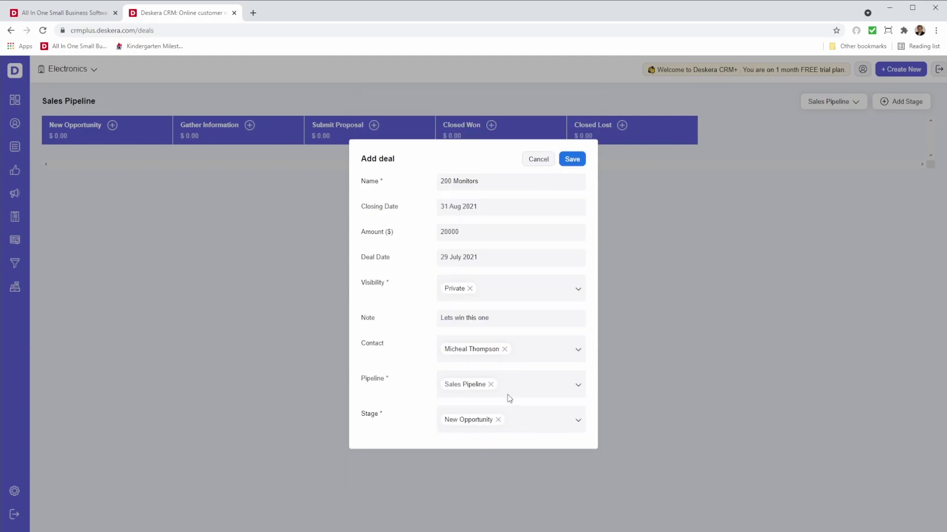
{"action": "left_click", "coordinate": [571, 159]}
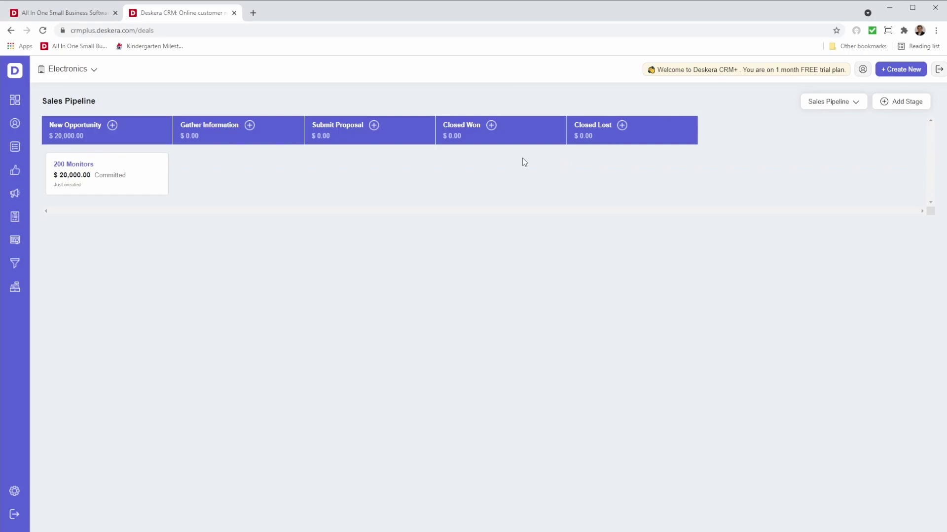
Step: Open the 200 Monitors card in the New Opportunity column
{"action": "left_click", "coordinate": [87, 181]}
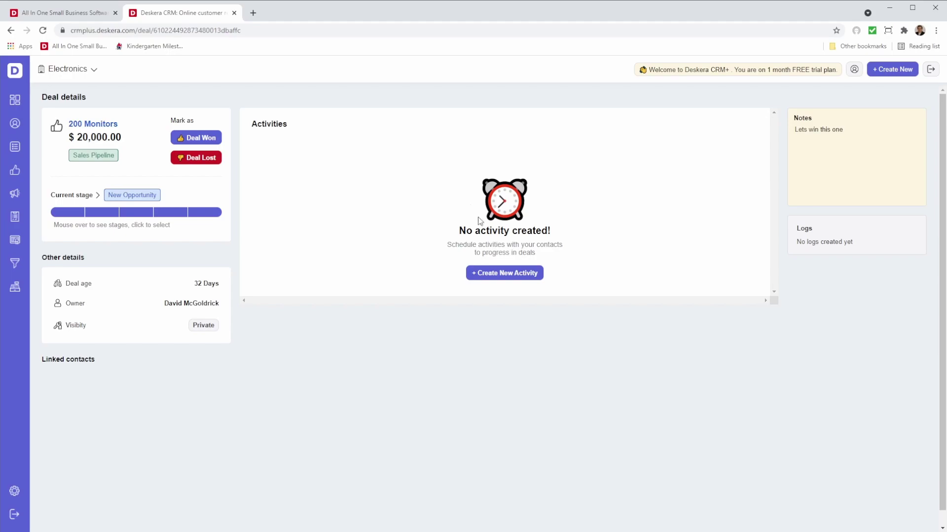
Step: Start a Call activity with notes, a linked contact and organization Watson Electronics
{"action": "left_click", "coordinate": [521, 277]}
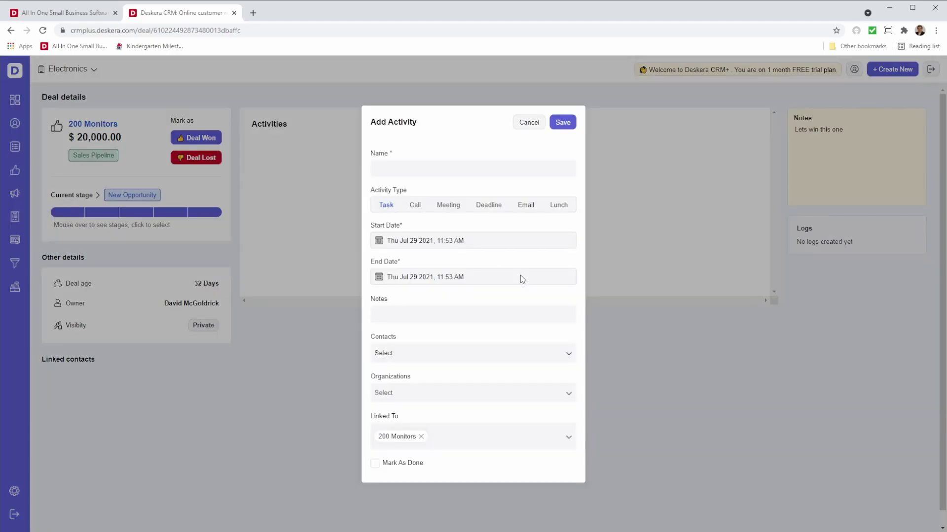
{"action": "type", "text": "Call"}
{"action": "left_click", "coordinate": [415, 204]}
{"action": "left_click", "coordinate": [406, 310]}
{"action": "type", "text": "Talk to "}
{"action": "type", "text": "Micheal"}
{"action": "left_click", "coordinate": [432, 353]}
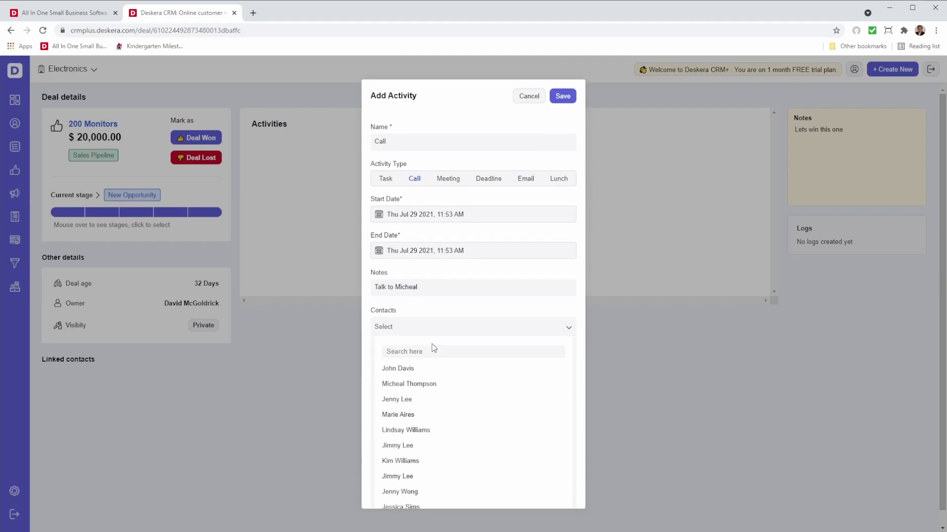
{"action": "left_click", "coordinate": [415, 384]}
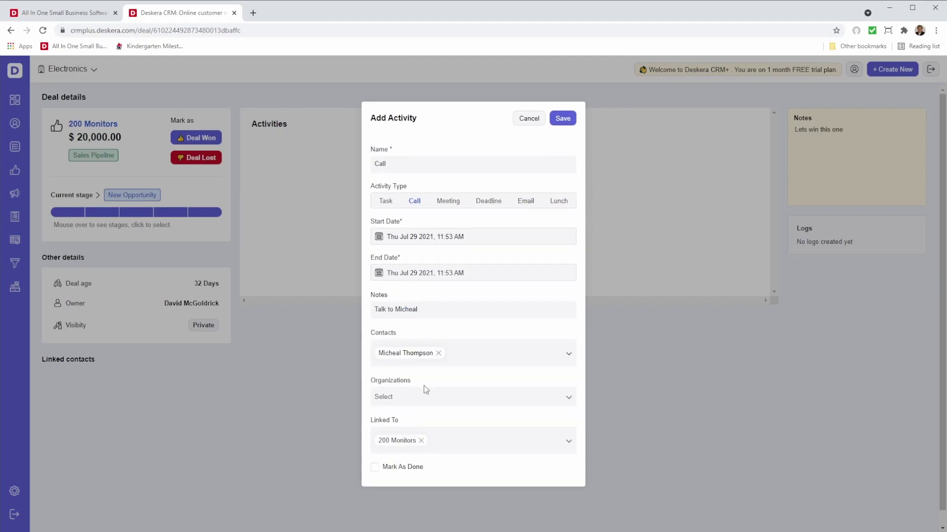
{"action": "left_click", "coordinate": [413, 399]}
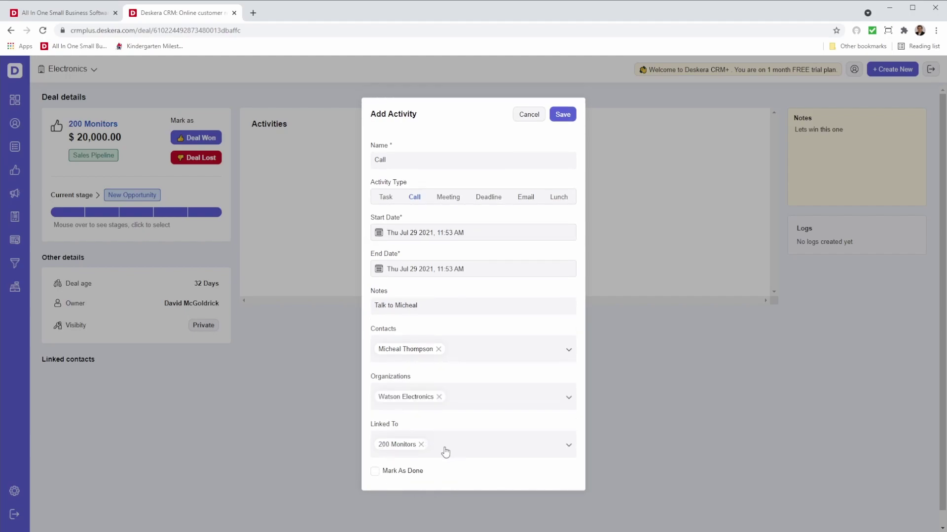
Step: Keep the Call linked to the 200 Monitors deal and save it
{"action": "left_click", "coordinate": [504, 445]}
{"action": "scroll", "coordinate": [504, 450], "scroll_direction": "down", "scroll_amount": 1}
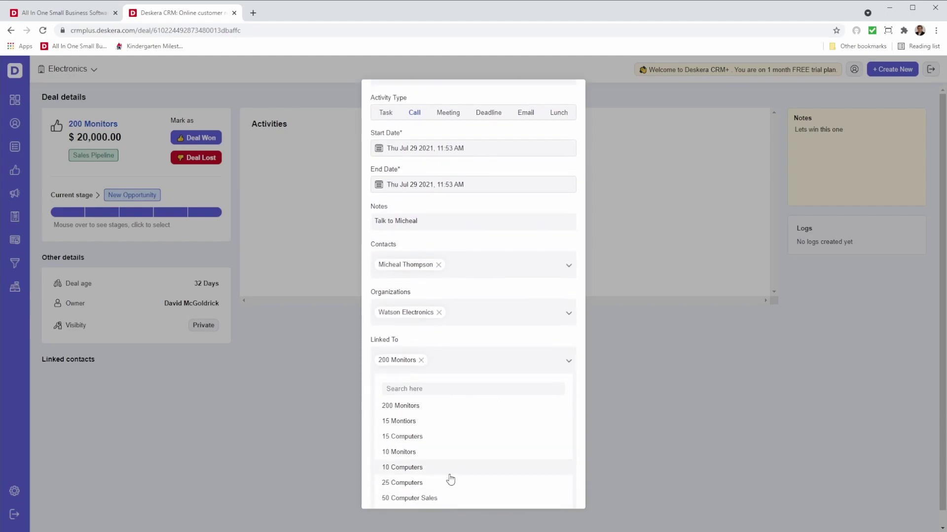
{"action": "left_click", "coordinate": [567, 367]}
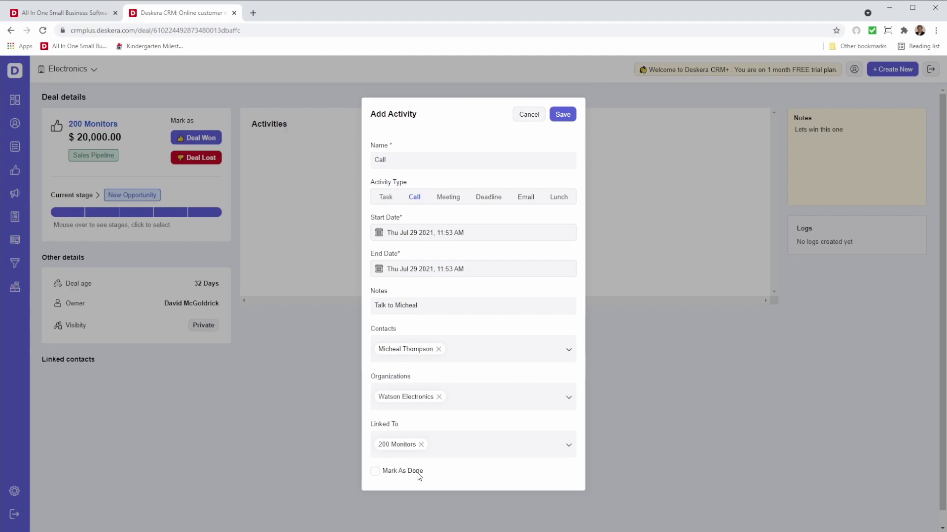
{"action": "left_click", "coordinate": [562, 114]}
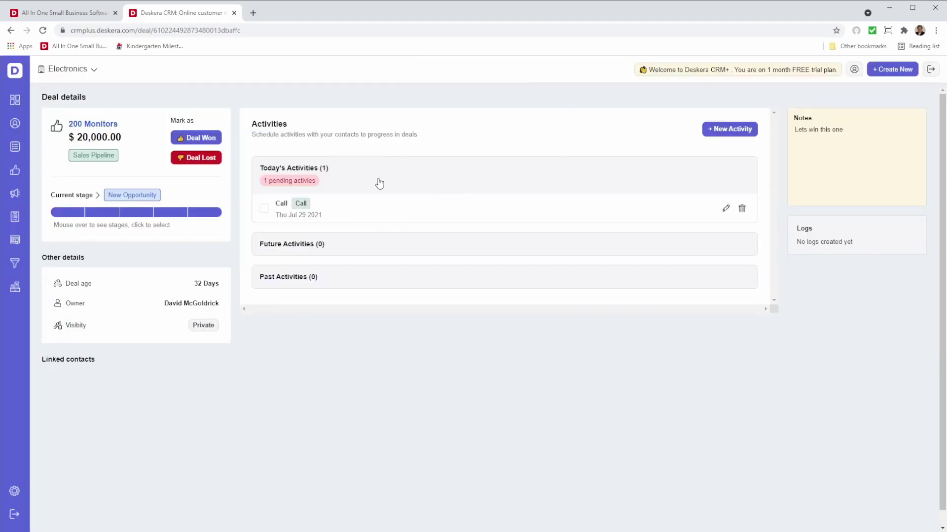
Step: Tick the Call activity under Today's Activities to mark it done
{"action": "left_click", "coordinate": [263, 213]}
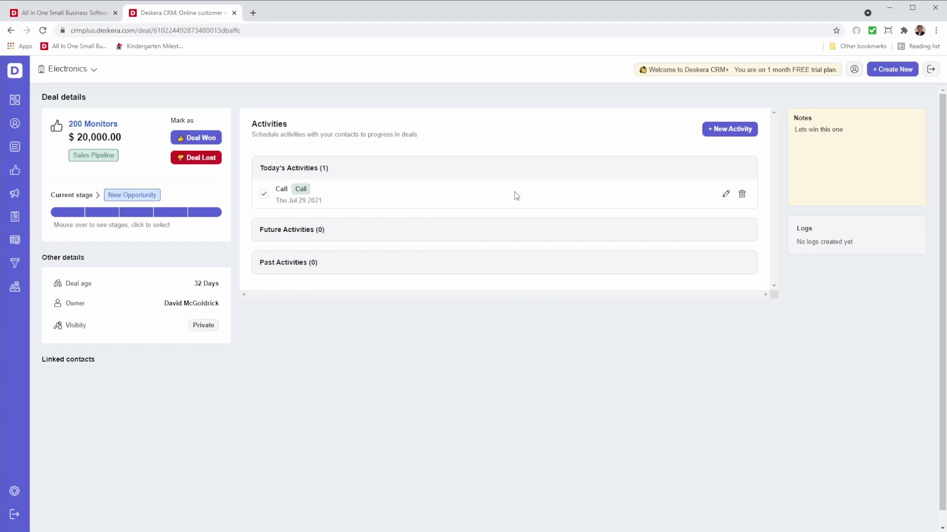
Step: Create a new Meeting activity starting Jul 30 2021 at 10:57 AM
{"action": "left_click", "coordinate": [716, 129]}
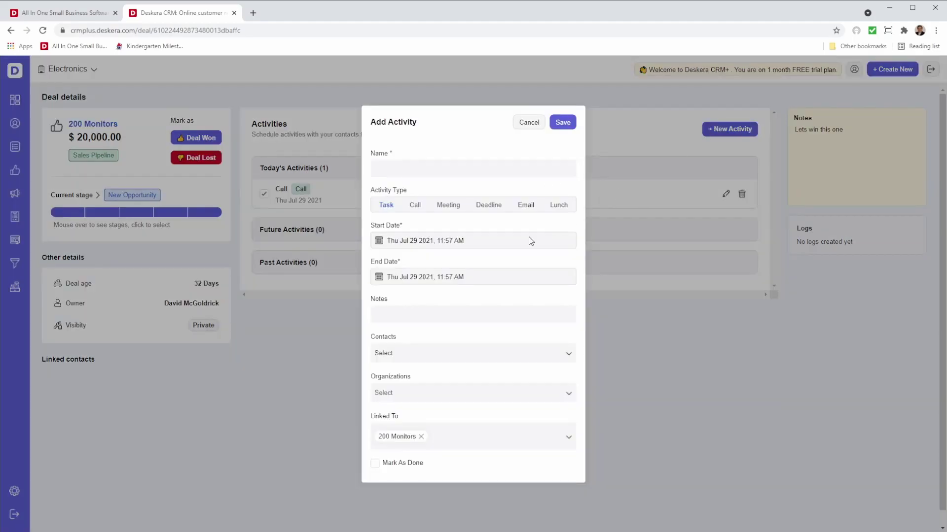
{"action": "left_click", "coordinate": [447, 205]}
{"action": "left_click", "coordinate": [378, 241]}
{"action": "left_click", "coordinate": [458, 334]}
{"action": "left_click", "coordinate": [498, 309]}
{"action": "left_click", "coordinate": [529, 293]}
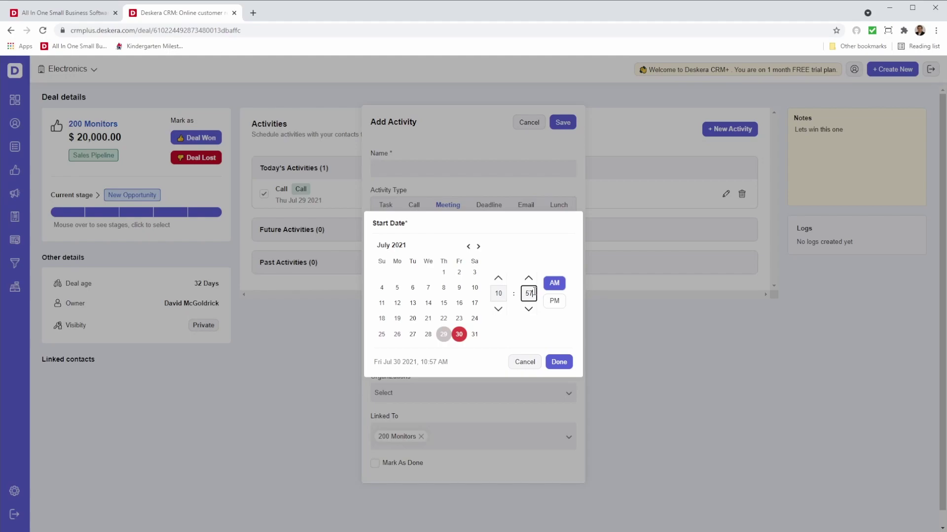
{"action": "left_click", "coordinate": [559, 362]}
Step: Set the meeting to end Jul 30 2021 at 11:57 AM
{"action": "left_click", "coordinate": [379, 279]}
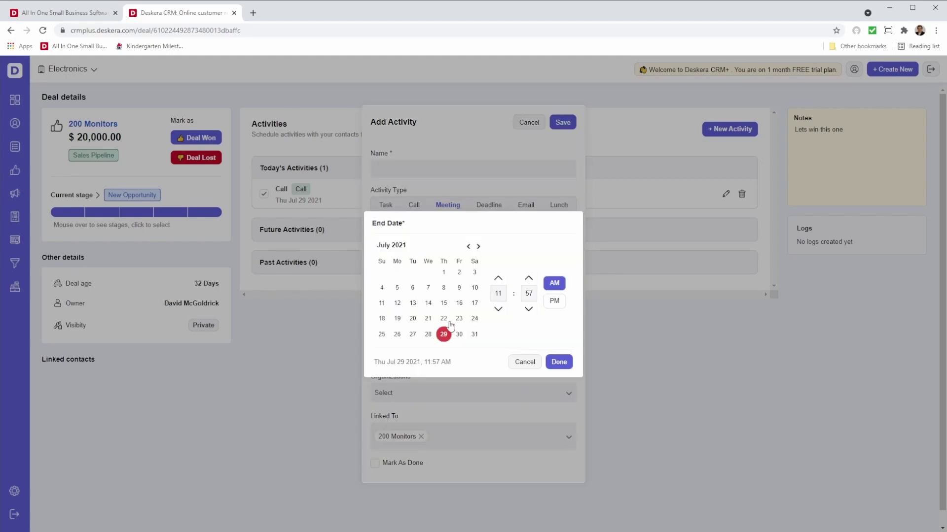
{"action": "left_click", "coordinate": [458, 334]}
{"action": "left_click", "coordinate": [529, 293]}
{"action": "type", "text": "00"}
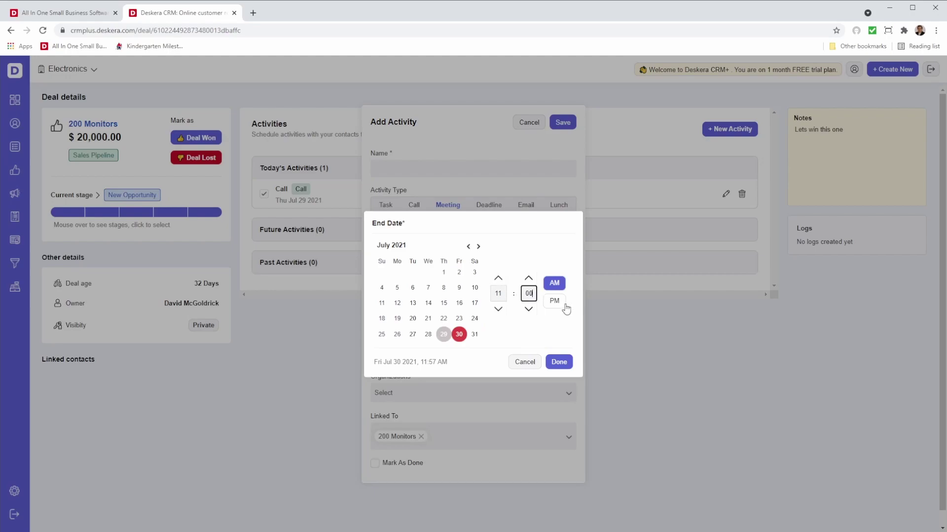
{"action": "left_click", "coordinate": [558, 362]}
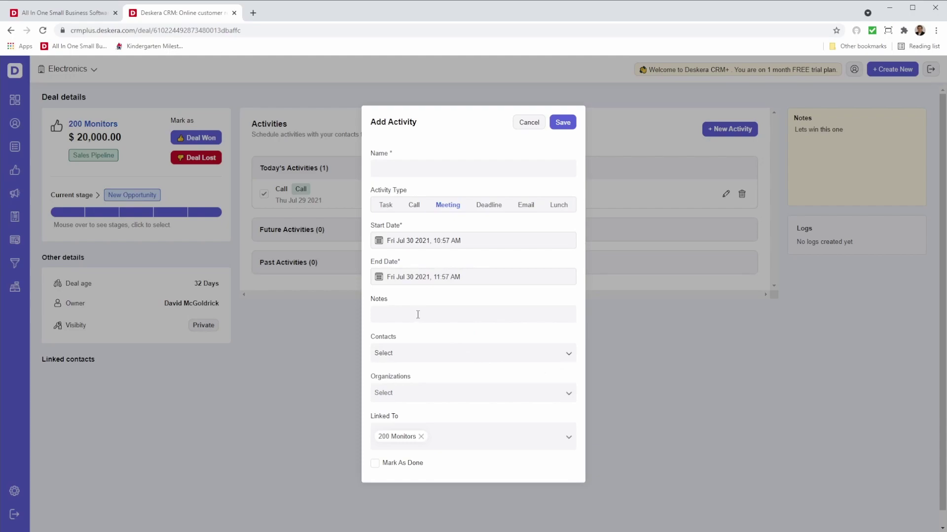
Step: Add two contacts and Watson Electronics to the meeting, then save it
{"action": "left_click", "coordinate": [412, 353]}
{"action": "left_click", "coordinate": [415, 383]}
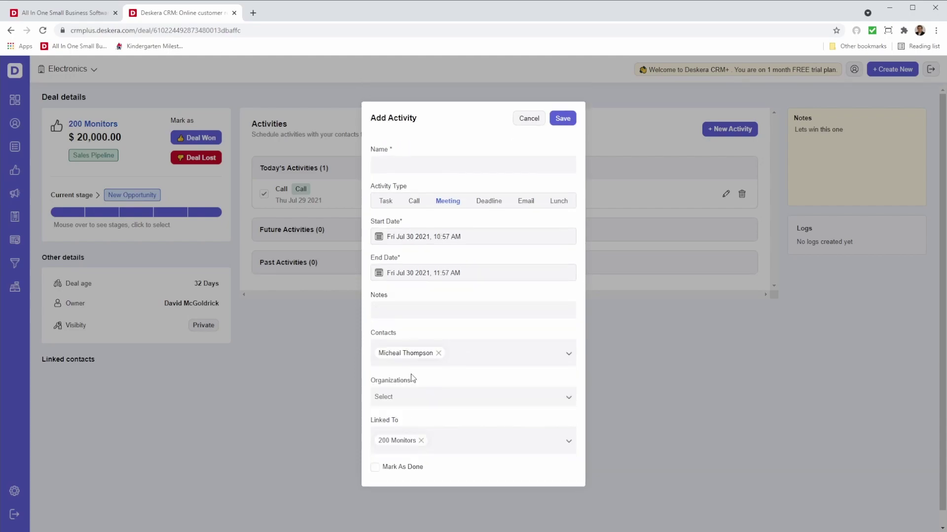
{"action": "left_click", "coordinate": [477, 355]}
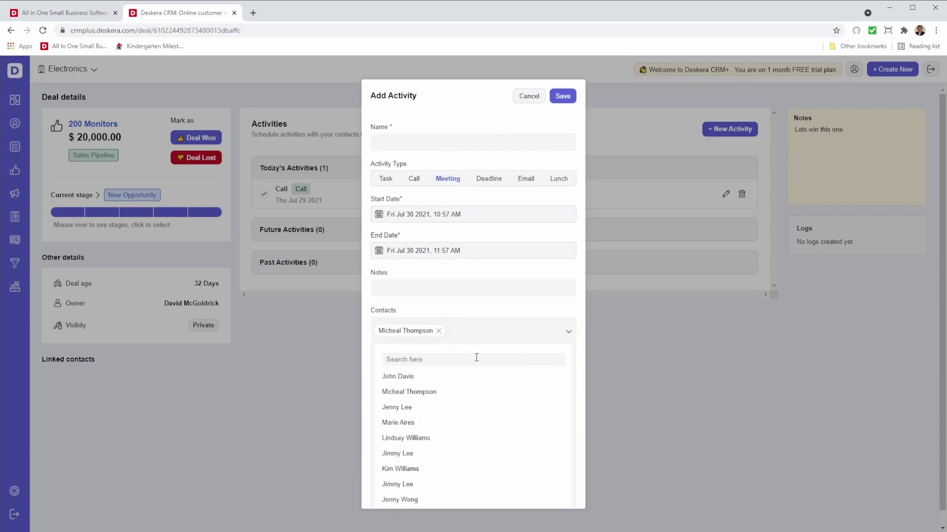
{"action": "left_click", "coordinate": [417, 407]}
{"action": "left_click", "coordinate": [418, 397]}
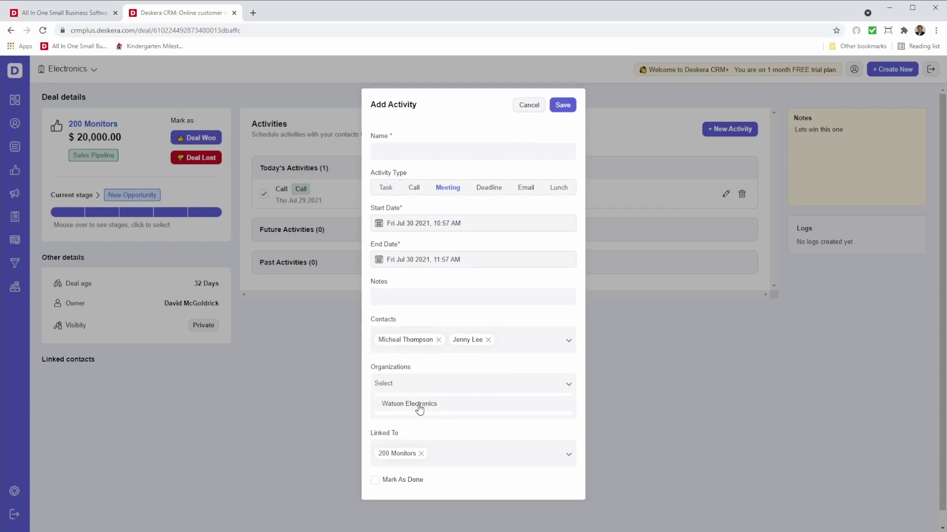
{"action": "left_click", "coordinate": [418, 409]}
{"action": "left_click", "coordinate": [563, 114]}
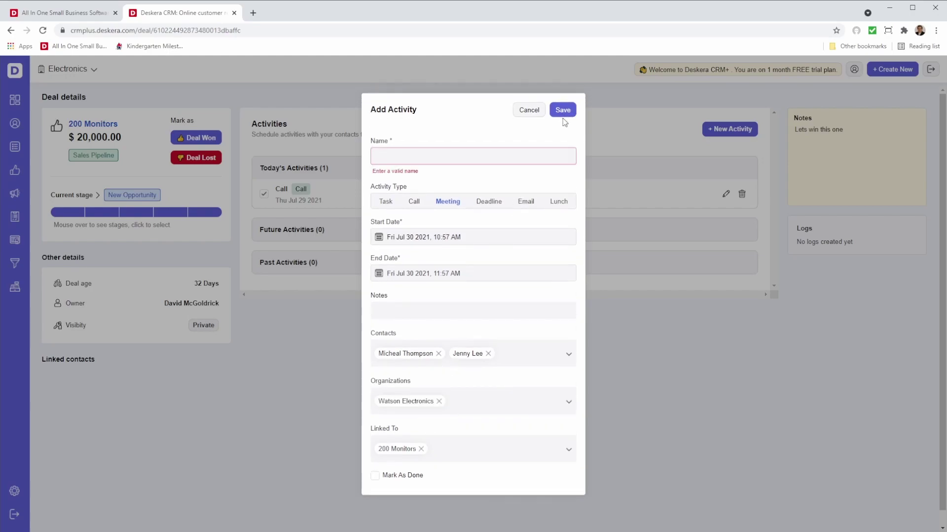
{"action": "type", "text": "Meeting"}
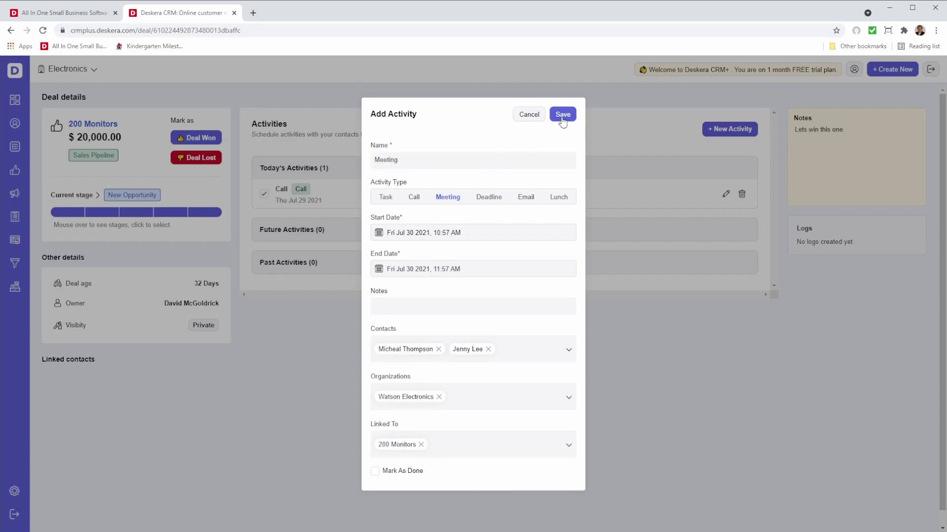
{"action": "left_click", "coordinate": [563, 114]}
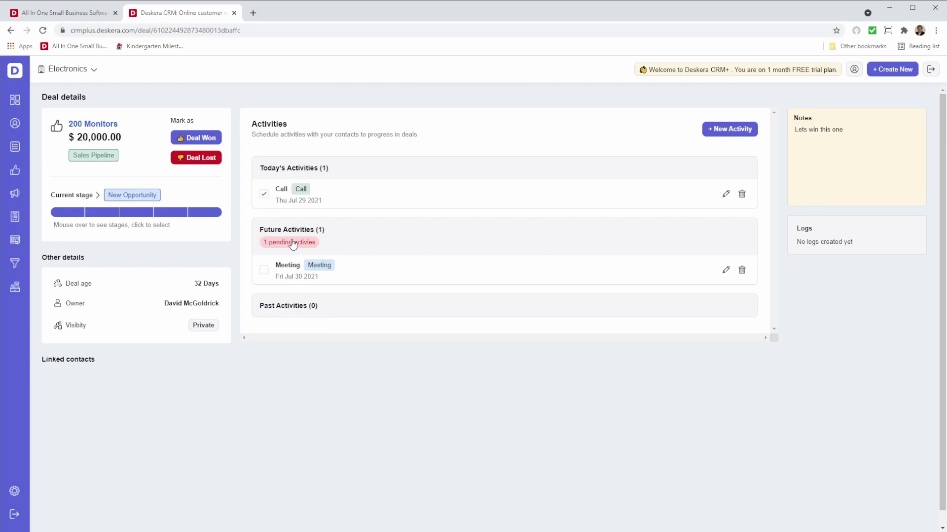
Step: Edit the 200 Monitors deal note to read "Let's win this one"
{"action": "left_click", "coordinate": [846, 129]}
{"action": "type", "text": "'"}
{"action": "type", "text": "Customer is"}
{"action": "type", "text": " happy"}
Step: Drag the 200 Monitors card into the Closed Won column on the Sales Pipeline board
{"action": "left_click", "coordinate": [14, 172]}
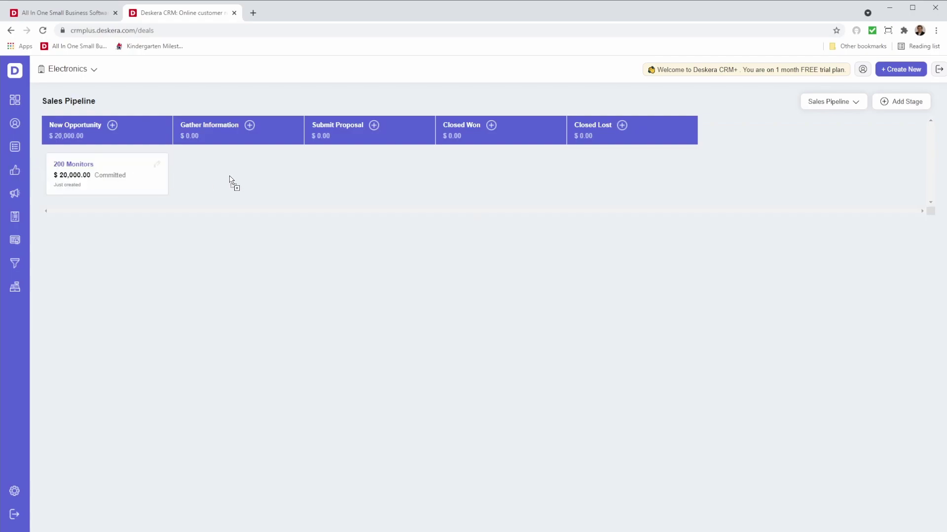
{"action": "mouse_move", "coordinate": [230, 180]}
{"action": "left_mouse_down"}
{"action": "mouse_move", "coordinate": [497, 182]}
{"action": "mouse_move", "coordinate": [360, 185]}
{"action": "mouse_move", "coordinate": [476, 196]}
{"action": "left_mouse_up"}
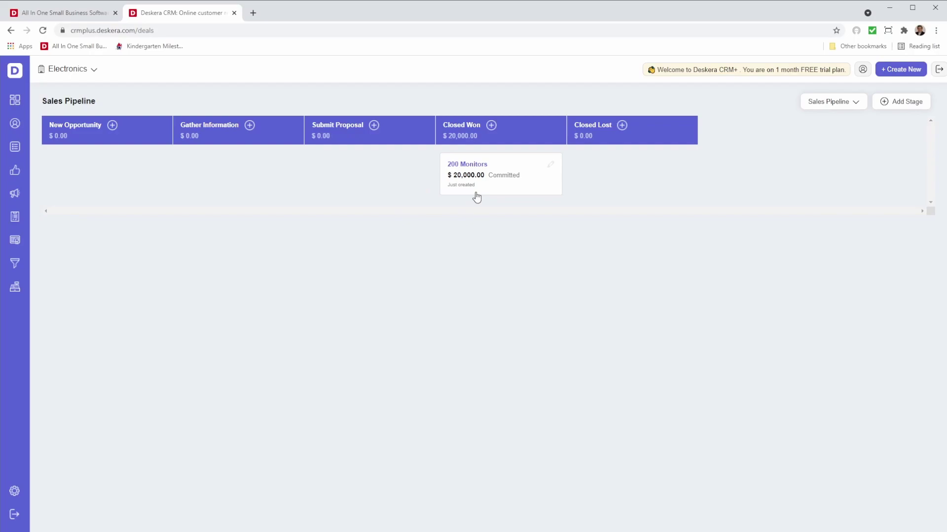